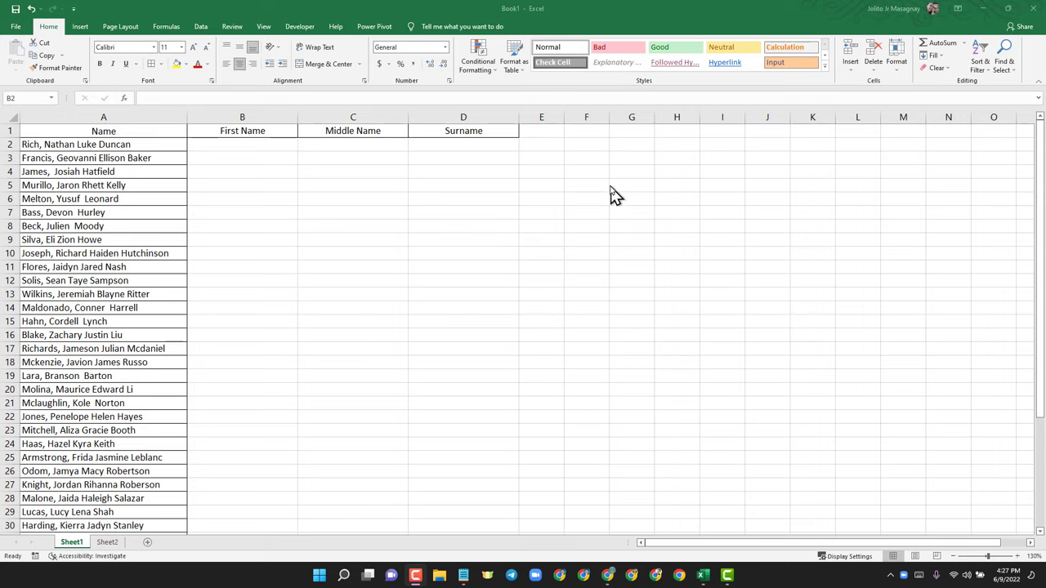
# Inspect the empty First, Middle and Surname cells below the new headers
pyautogui.hotkey('ctrl', 'shift', 'End')
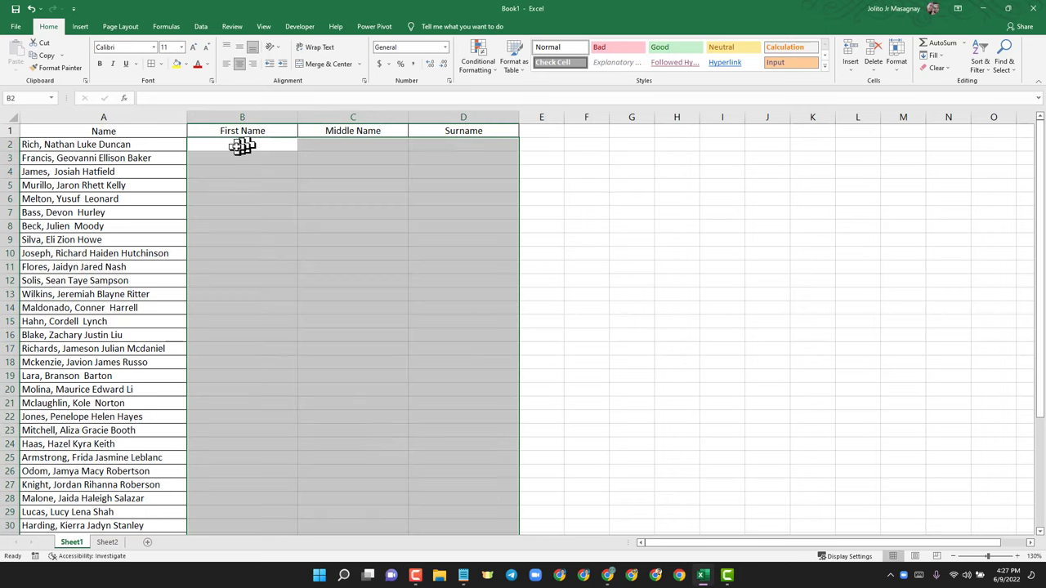
pyautogui.click(242, 145)
pyautogui.click(327, 146)
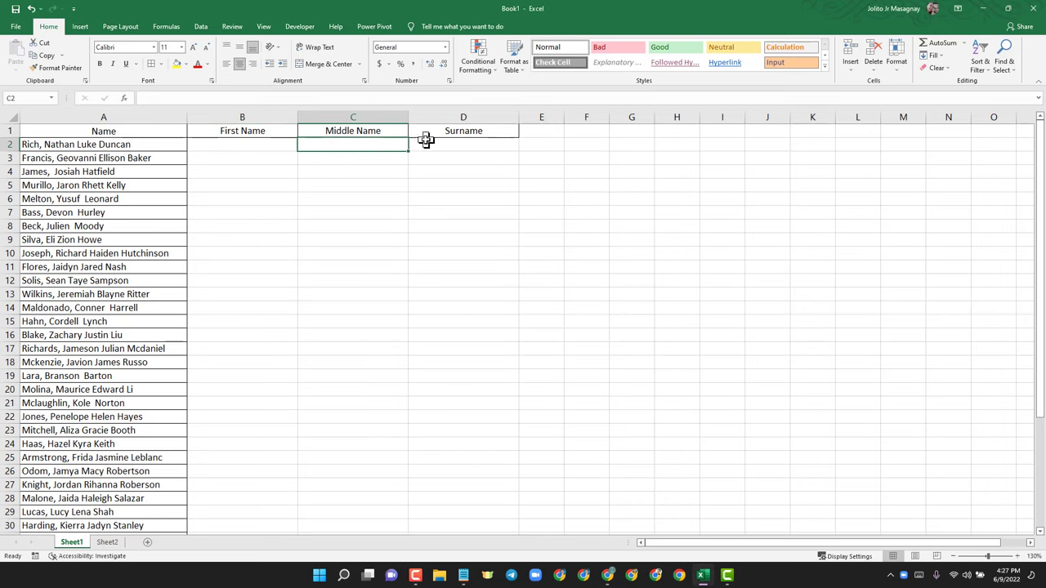
pyautogui.click(426, 140)
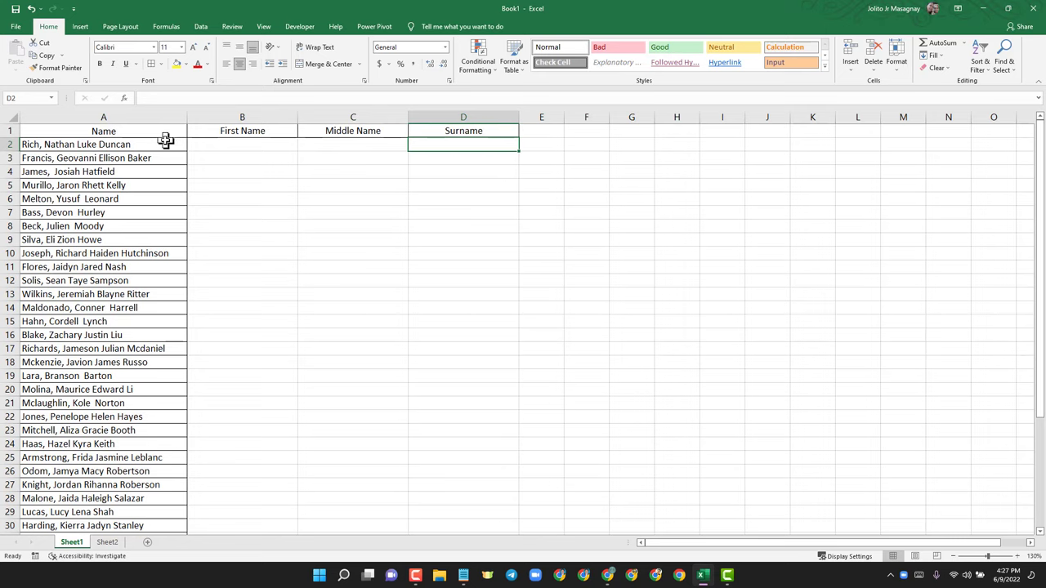
pyautogui.click(255, 147)
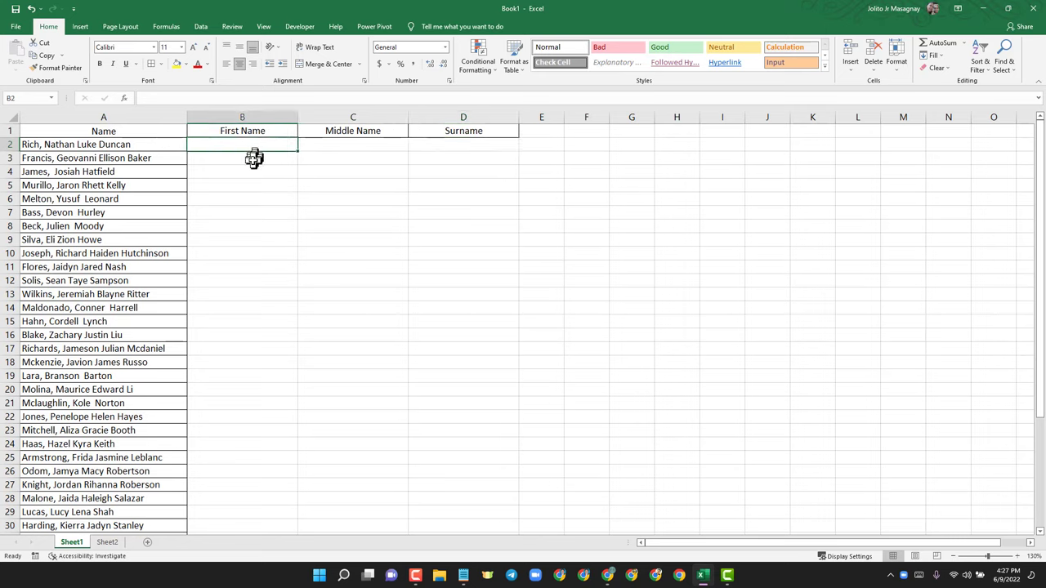
pyautogui.click(254, 159)
pyautogui.click(254, 174)
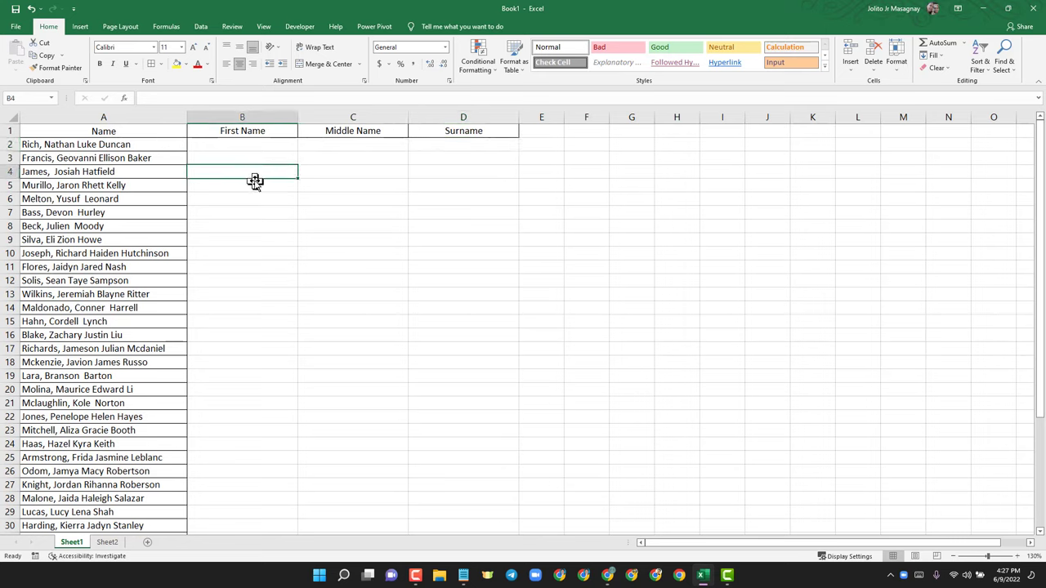
pyautogui.click(252, 185)
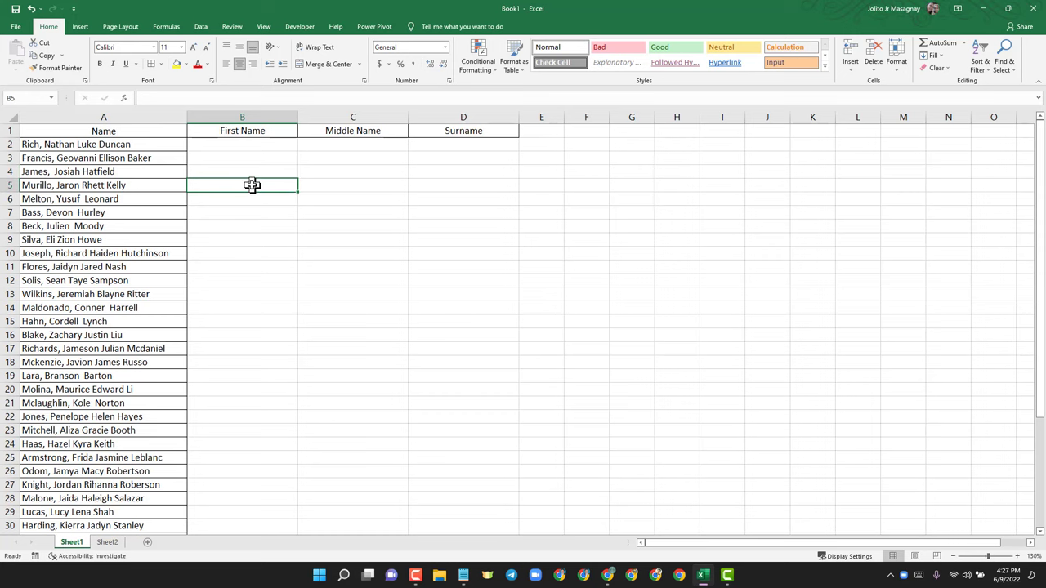
pyautogui.scroll(-7, 129, 414)
pyautogui.scroll(7, 270, 273)
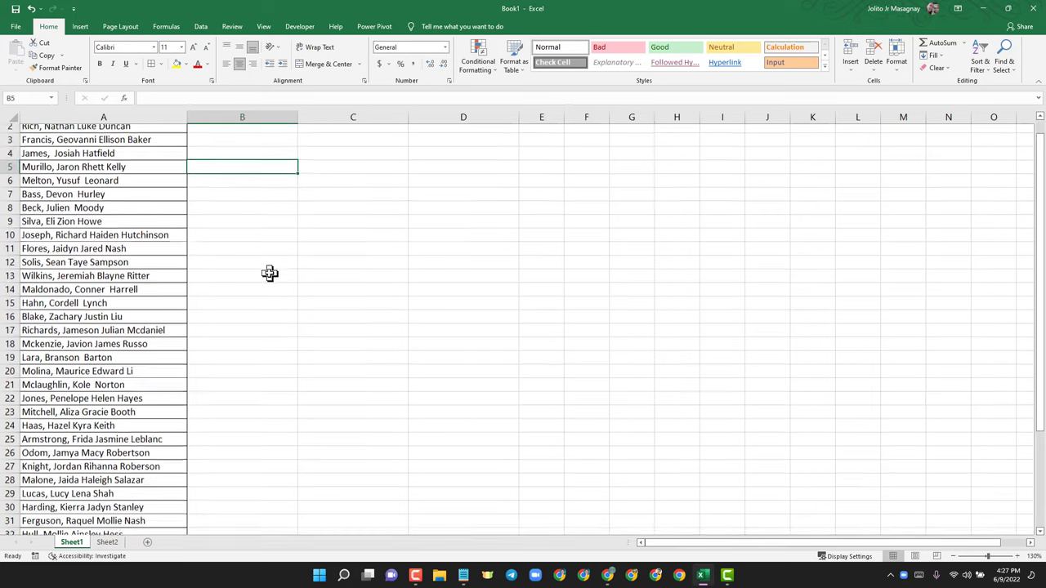
# Compare empty cell B2 with the full name shown in A2
pyautogui.click(251, 147)
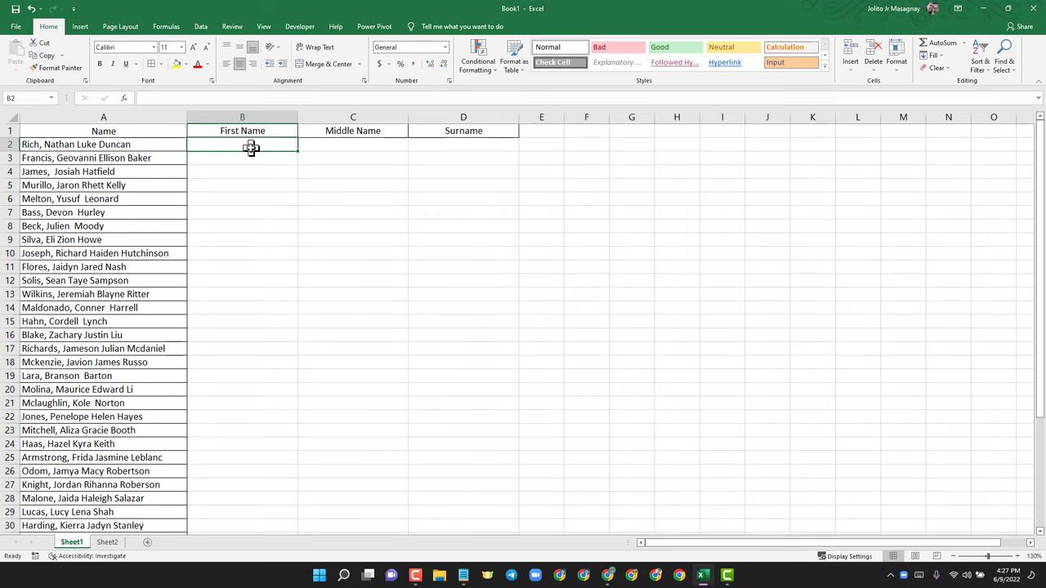
pyautogui.click(157, 99)
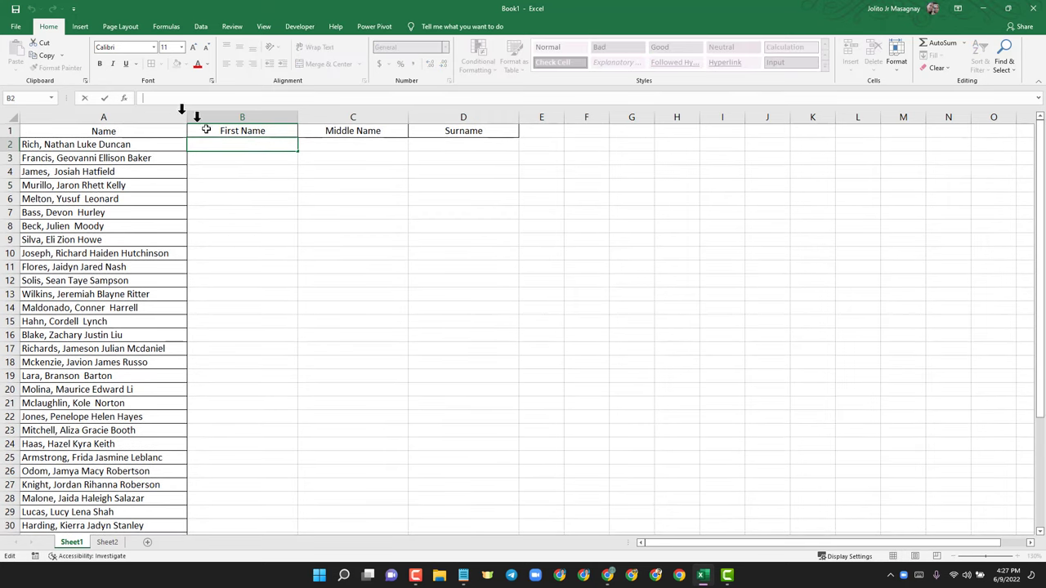
pyautogui.click(236, 170)
pyautogui.click(255, 144)
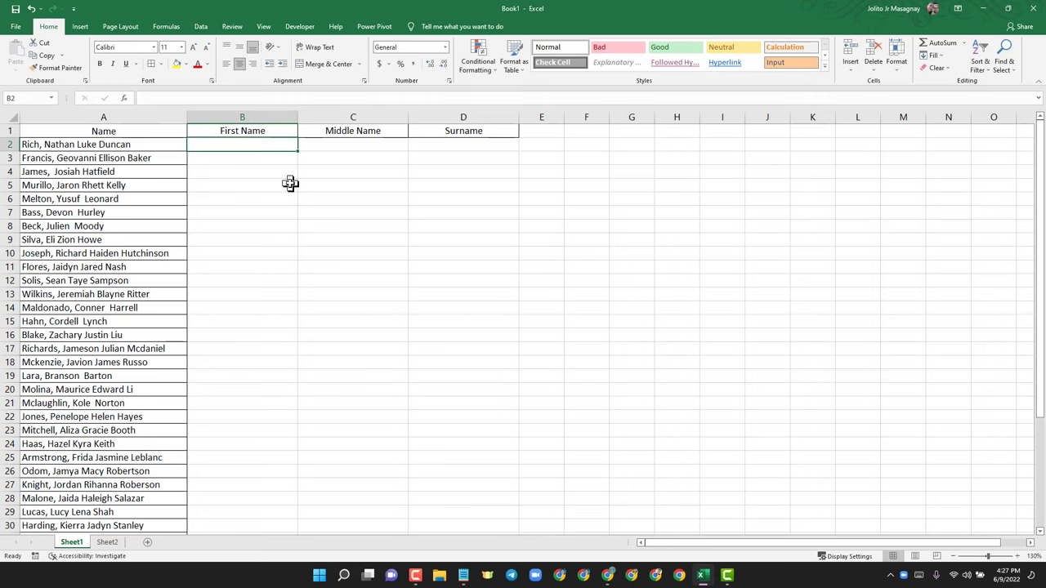
pyautogui.click(285, 187)
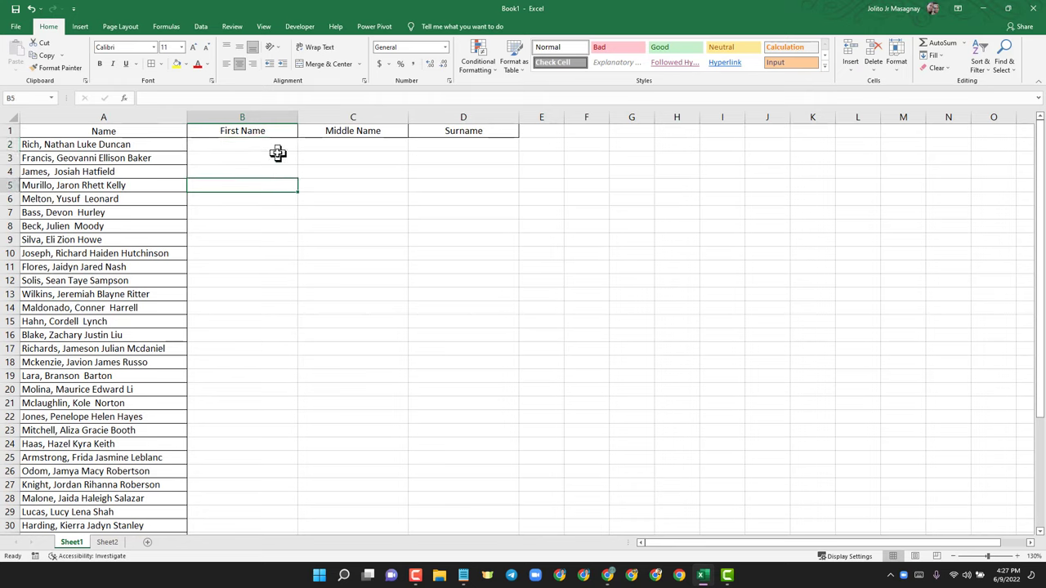
pyautogui.click(285, 144)
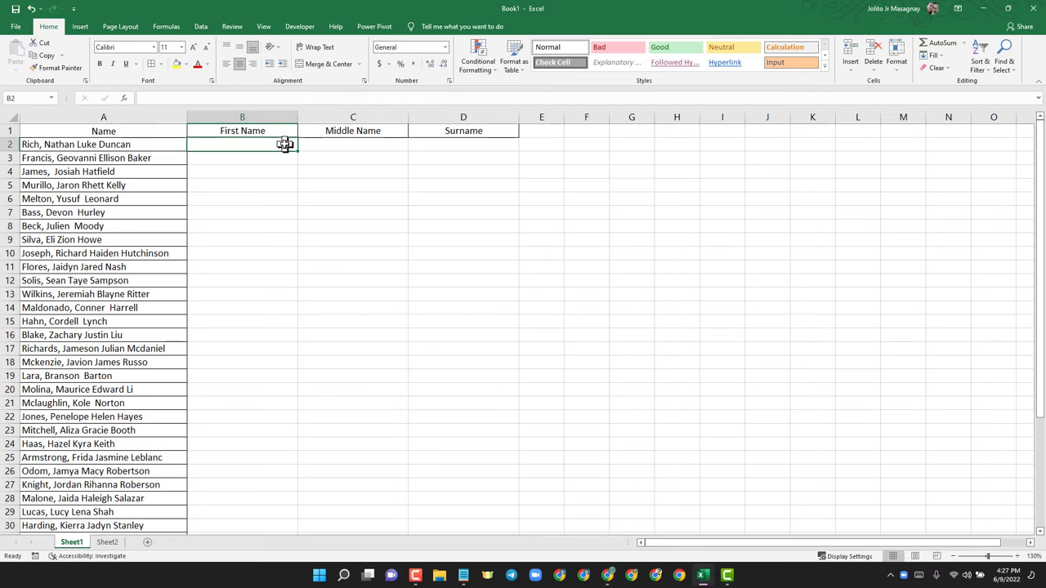
pyautogui.click(112, 145)
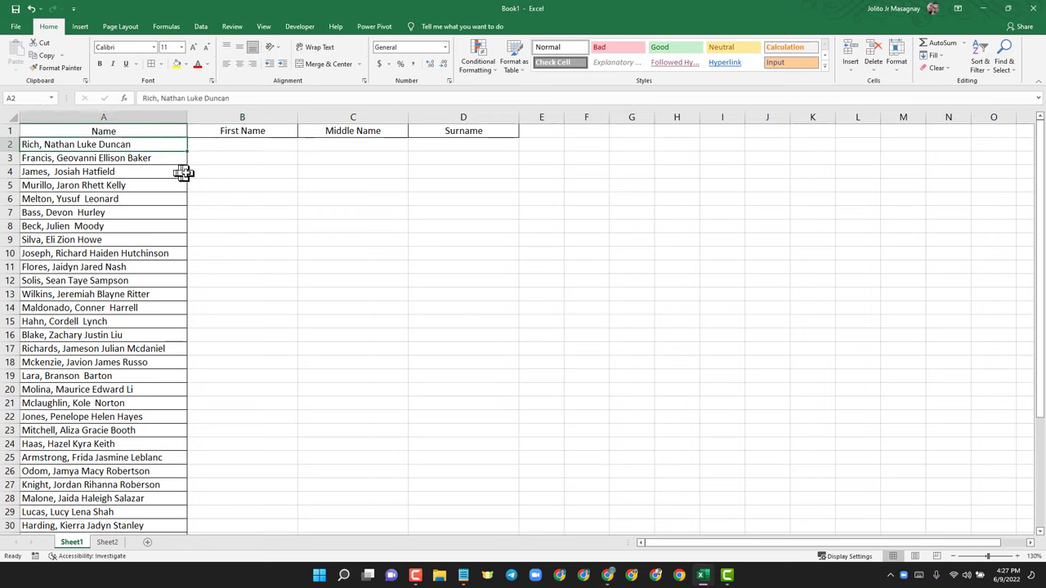
pyautogui.click(246, 143)
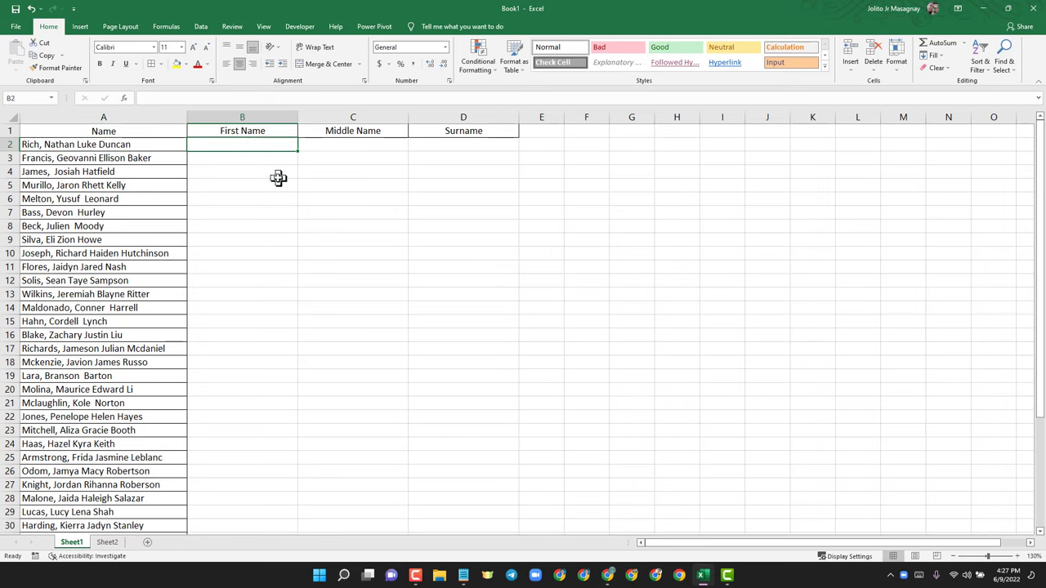
# Enter the sample first, middle and surname in B2, C2 and D2, then select B3
pyautogui.write('Nat')
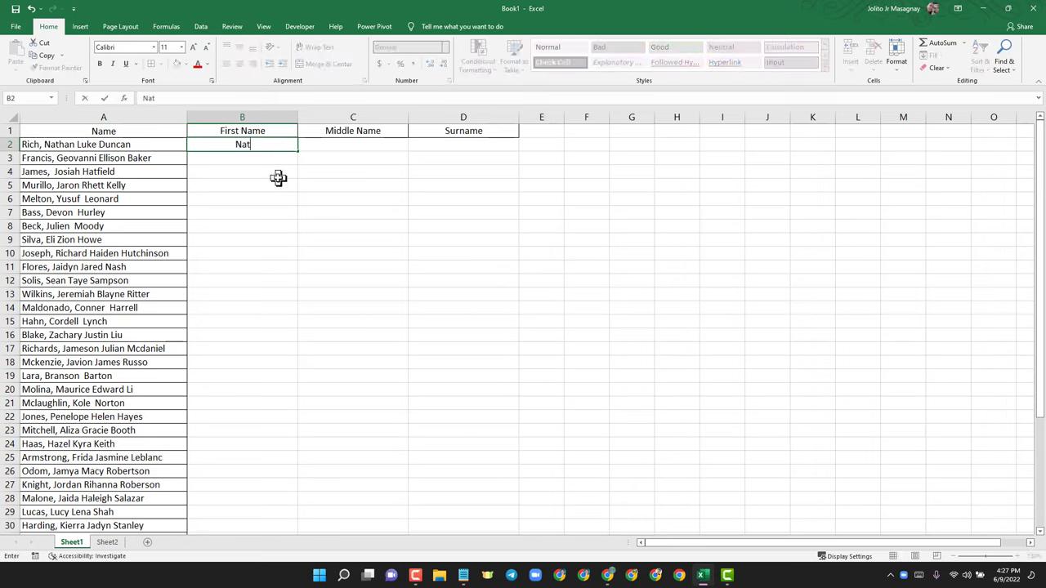
pyautogui.write('han Lu')
pyautogui.write('ke')
pyautogui.press('Tab')
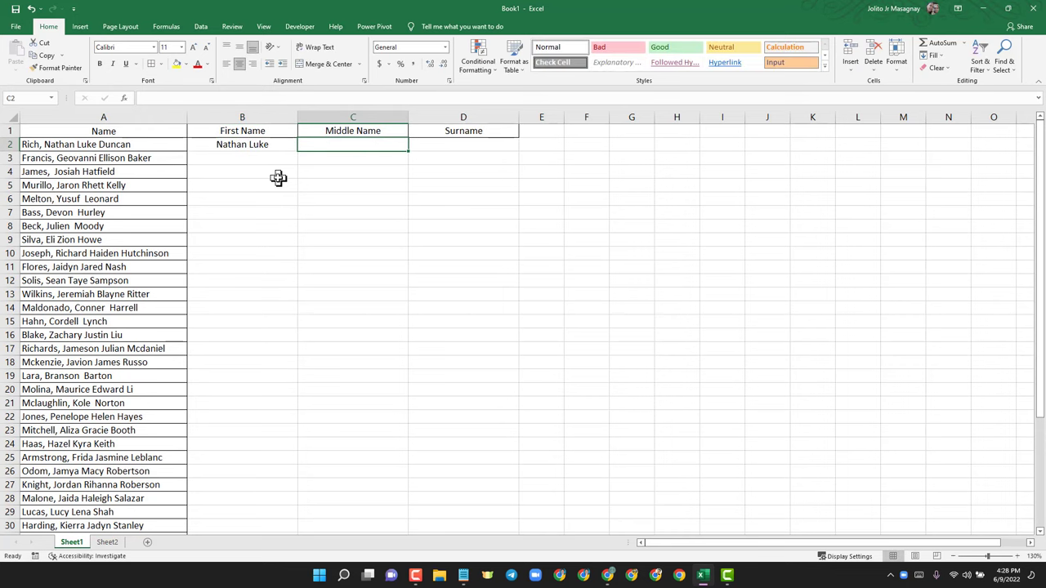
pyautogui.write('Duncan')
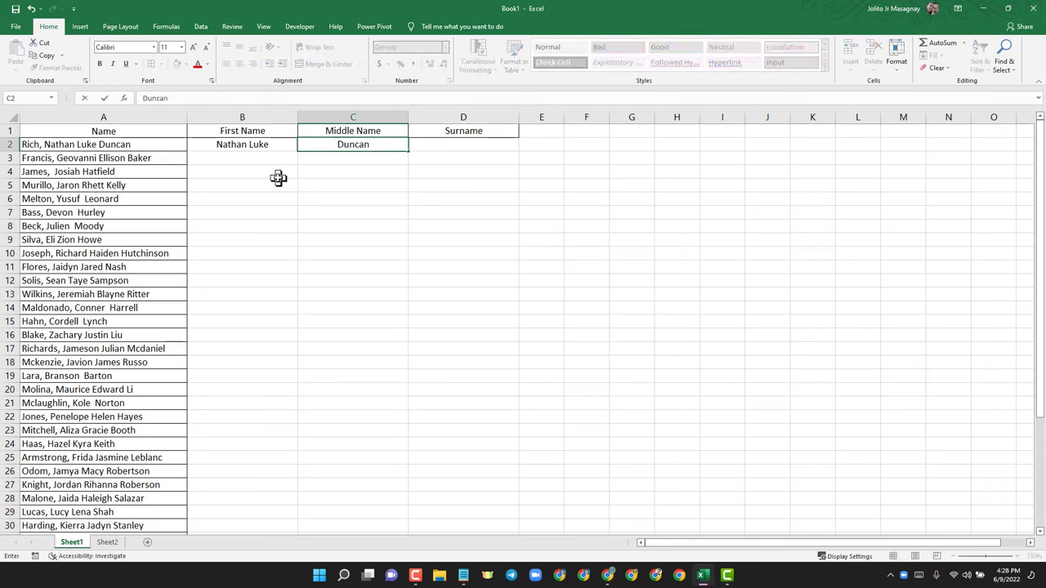
pyautogui.press('Tab')
pyautogui.write('Ri')
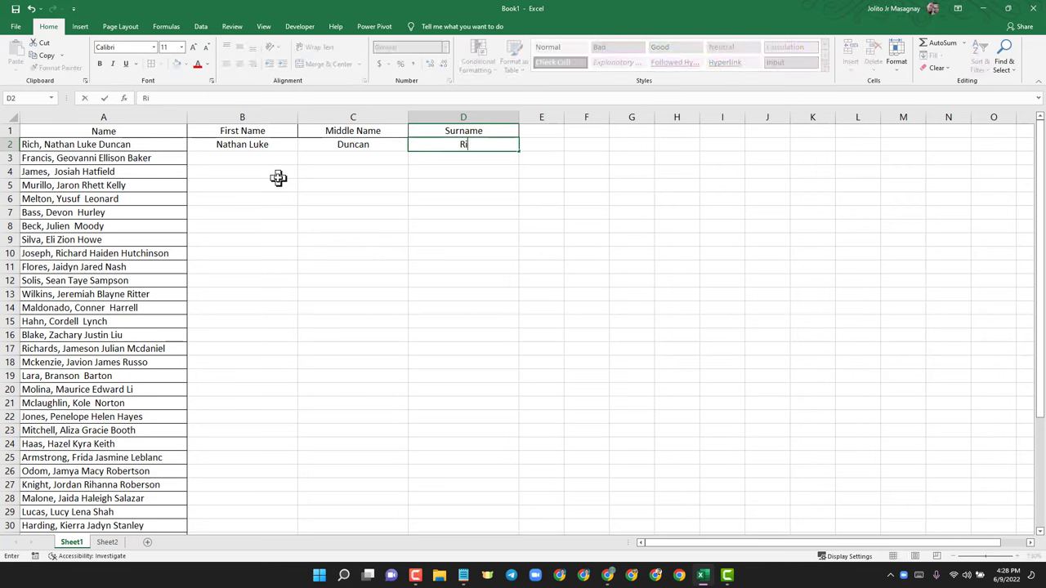
pyautogui.write('ch')
pyautogui.click(278, 176)
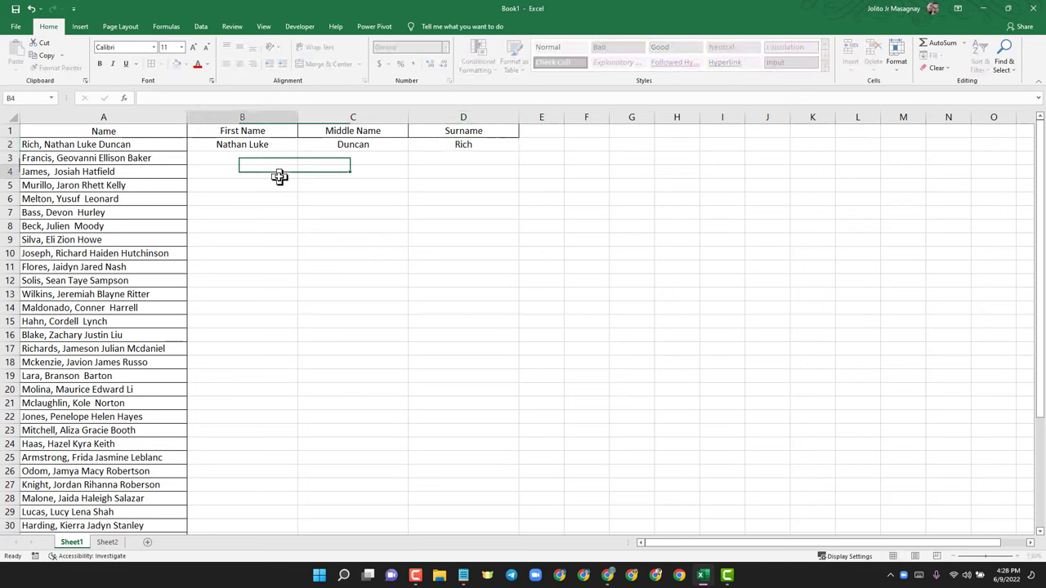
pyautogui.click(282, 159)
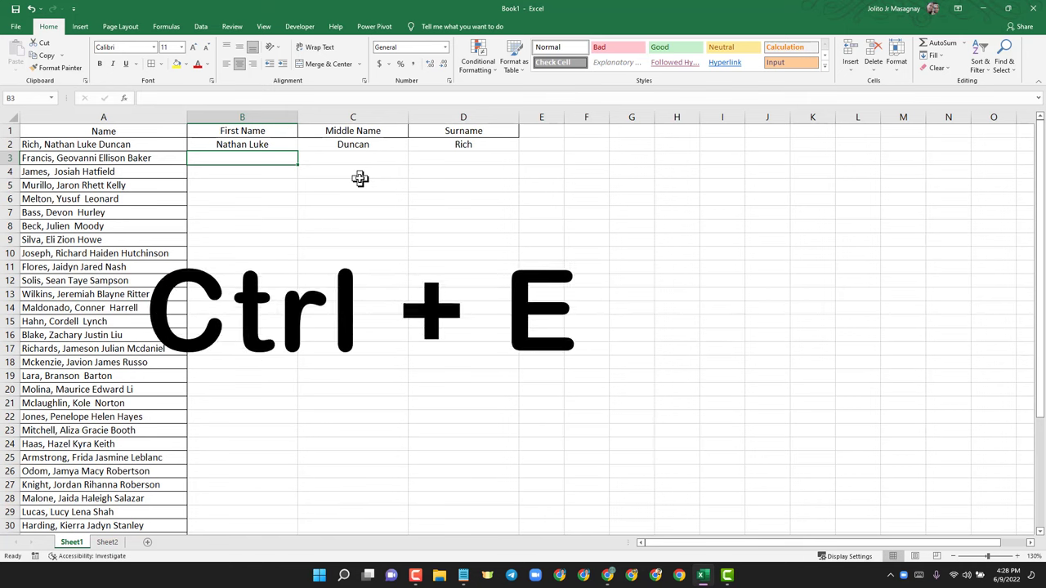
# Flash Fill the First Name column with Ctrl+E and scroll to check it
pyautogui.hotkey('ctrl', 'e')
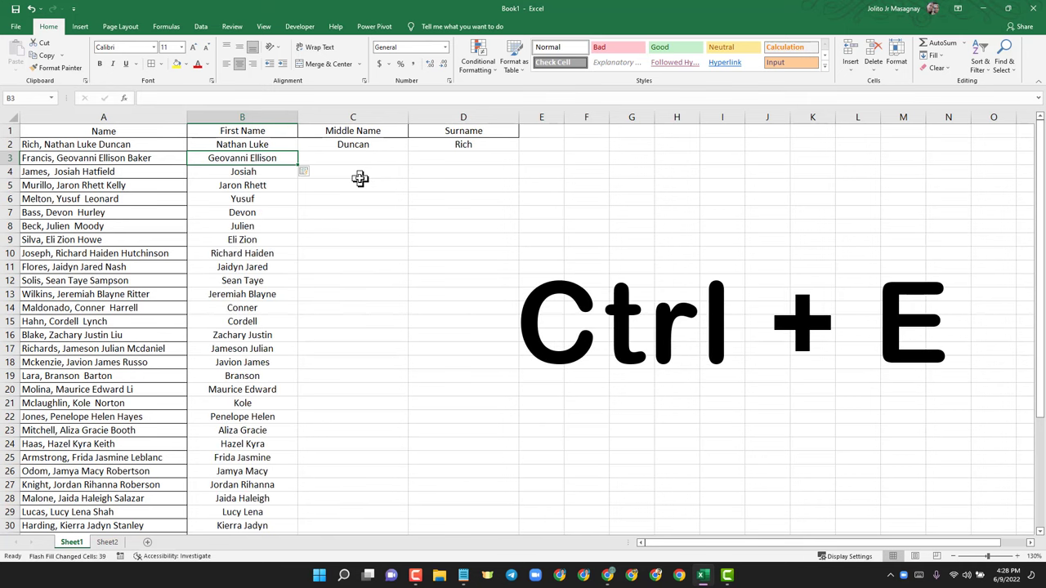
pyautogui.scroll(-3, 265, 311)
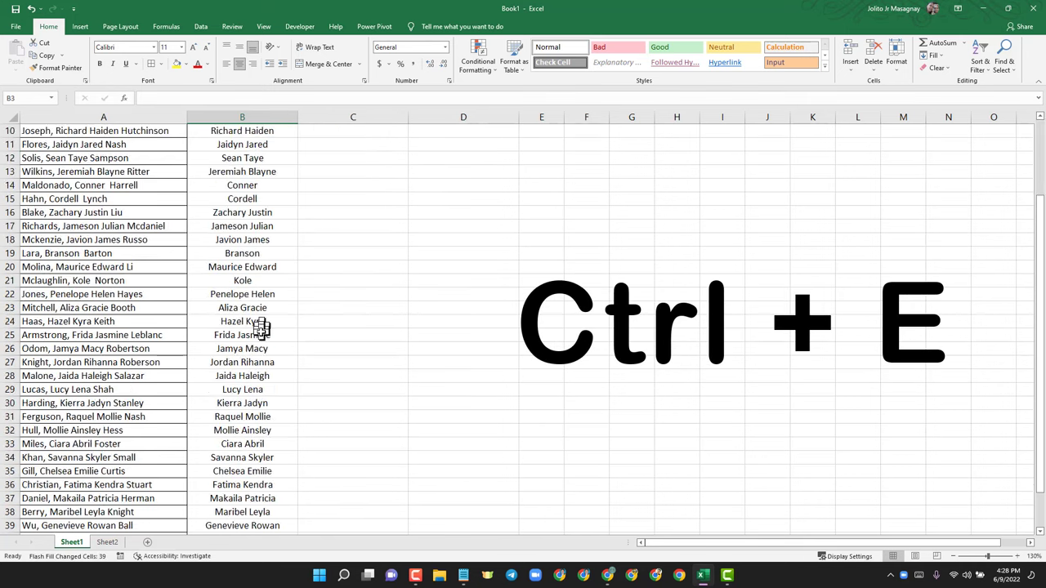
pyautogui.scroll(-3, 261, 327)
pyautogui.scroll(2, 245, 417)
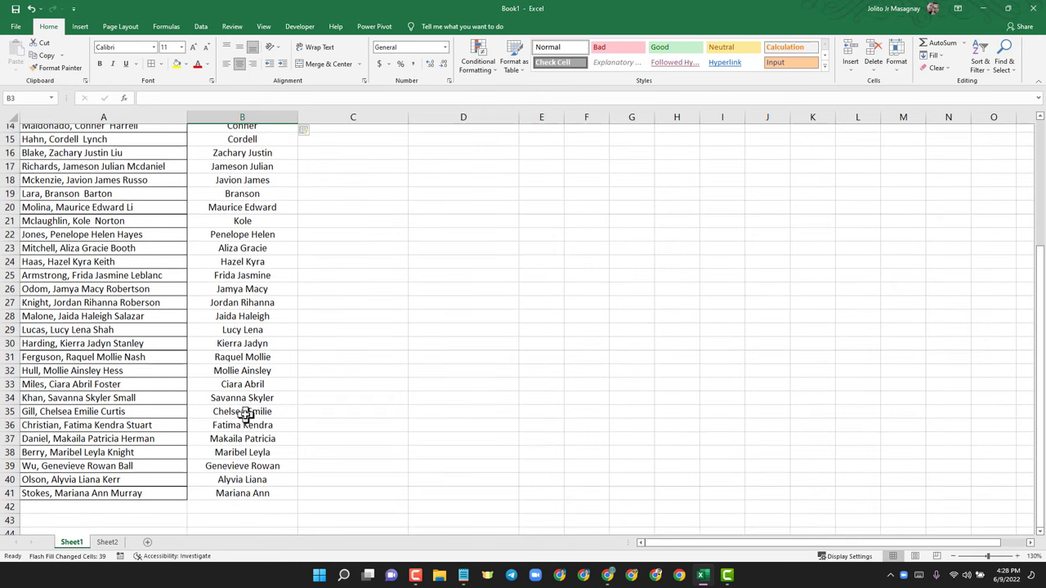
pyautogui.scroll(4, 246, 417)
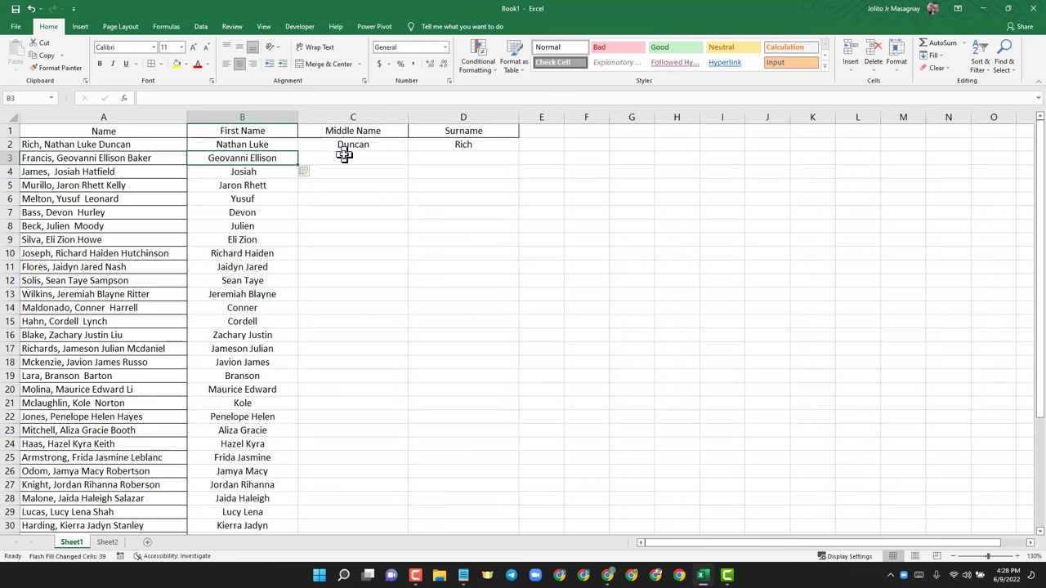
# Flash Fill the Middle Name and Surname columns from the row 2 example
pyautogui.click(344, 157)
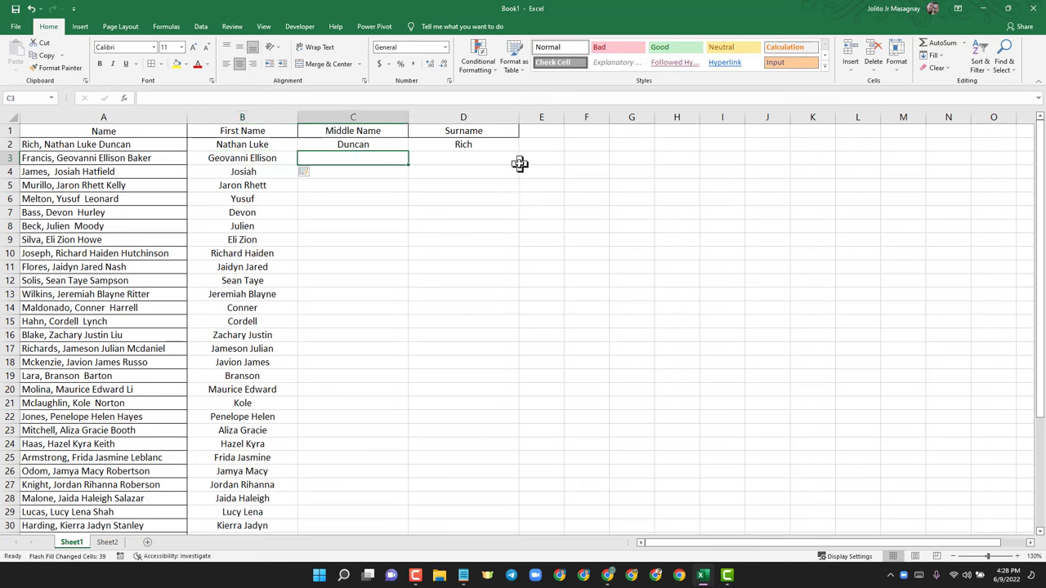
pyautogui.hotkey('ctrl', 'e')
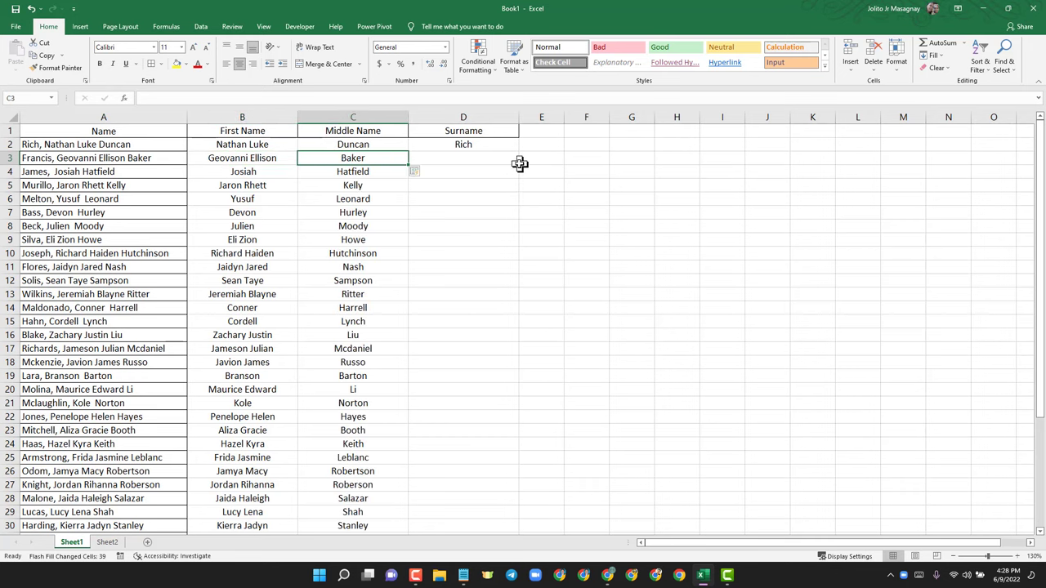
pyautogui.click(470, 160)
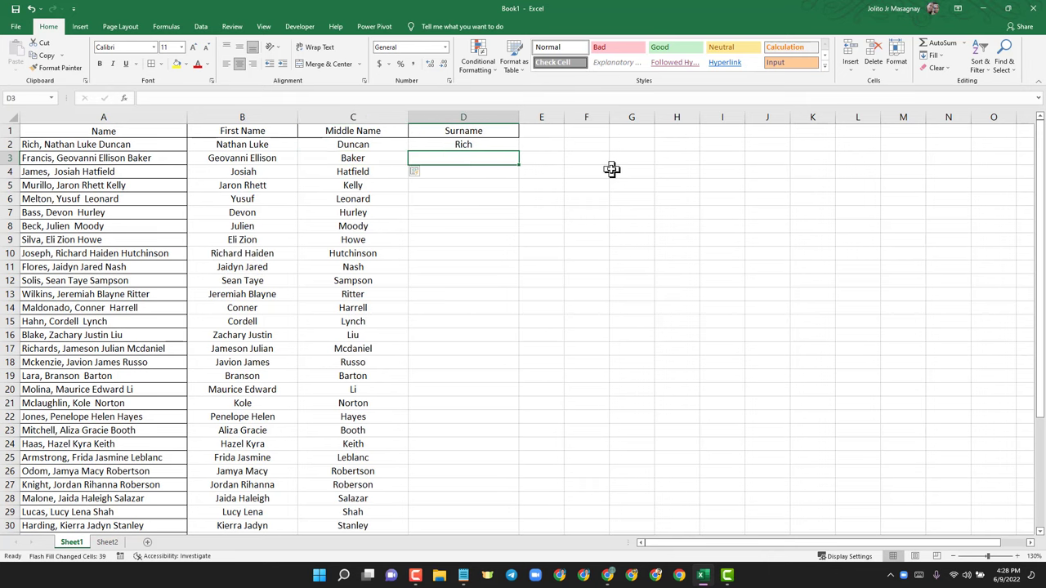
pyautogui.hotkey('ctrl', 'e')
pyautogui.scroll(-1, 397, 429)
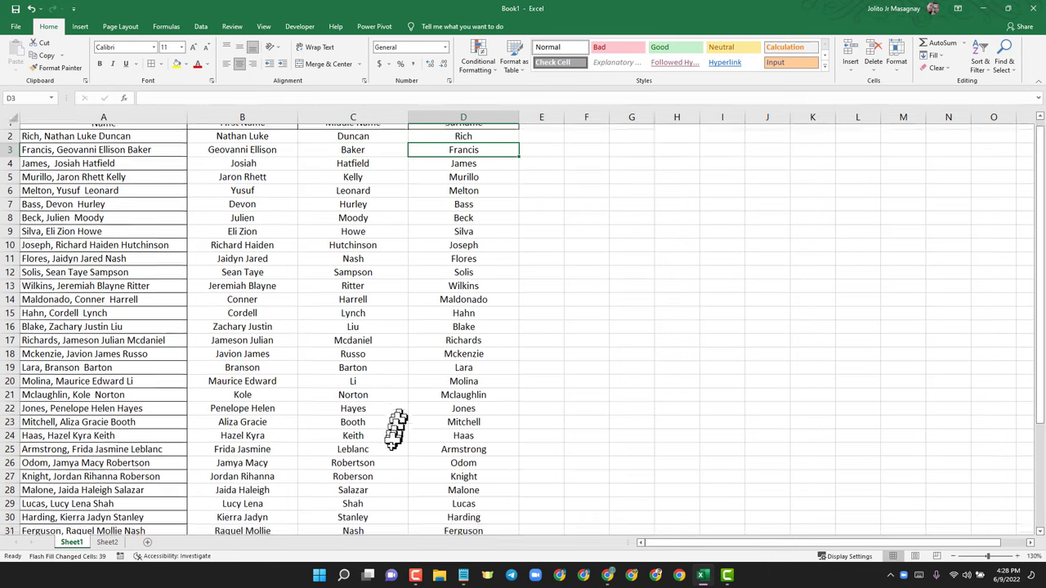
pyautogui.scroll(-5, 397, 429)
pyautogui.scroll(-1, 388, 441)
pyautogui.scroll(5, 388, 441)
pyautogui.scroll(1, 392, 433)
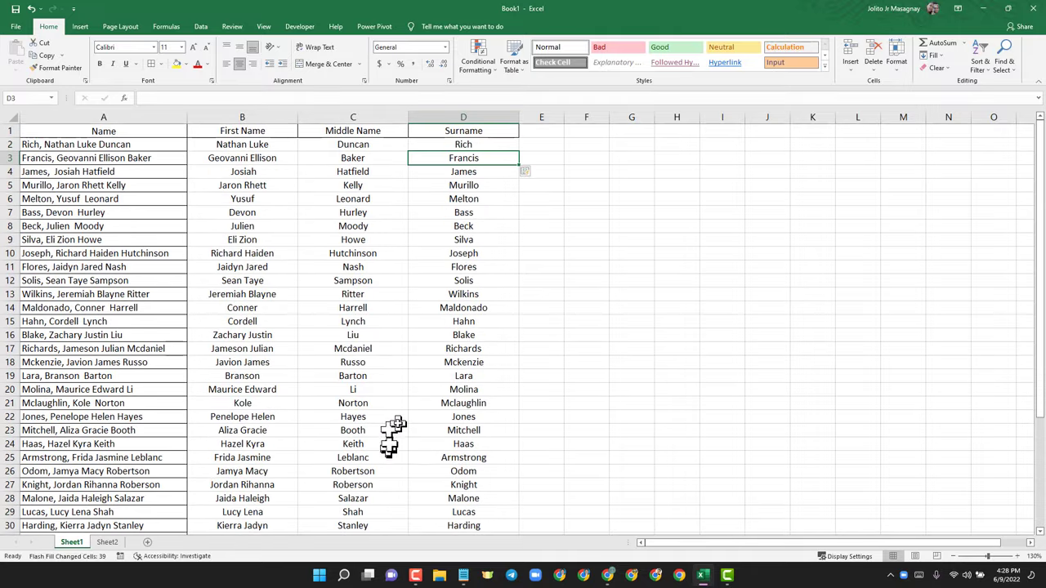
# On Sheet2, review the name parts in A2:C2 and select D2 for the full name
pyautogui.click(107, 543)
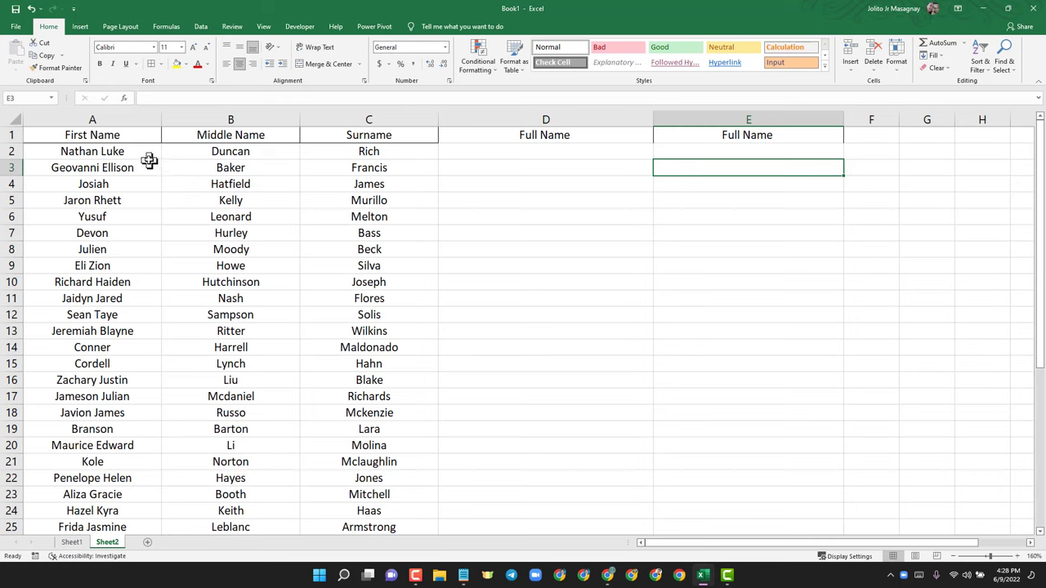
pyautogui.click(145, 153)
pyautogui.click(211, 152)
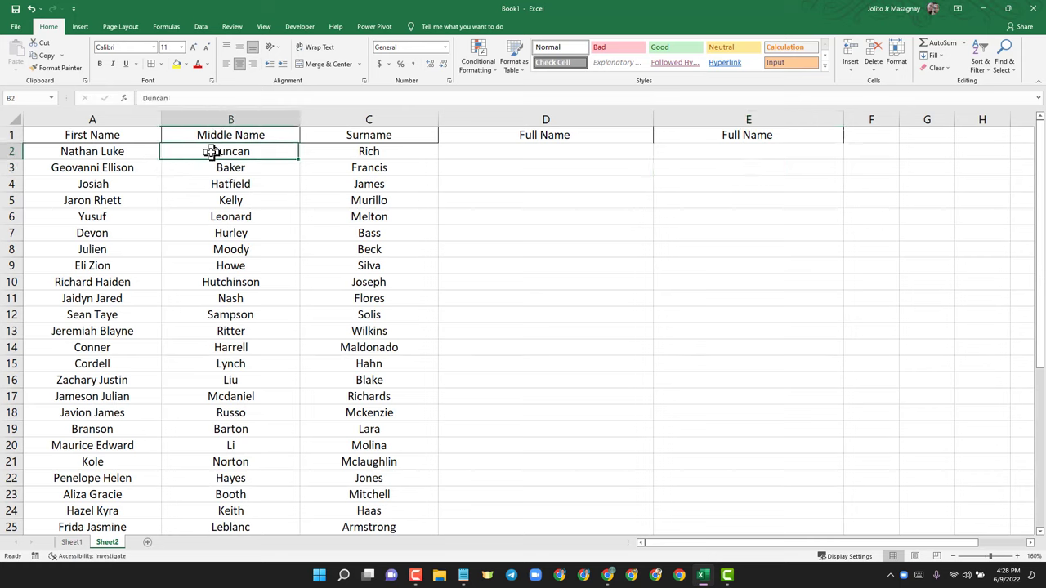
pyautogui.click(339, 152)
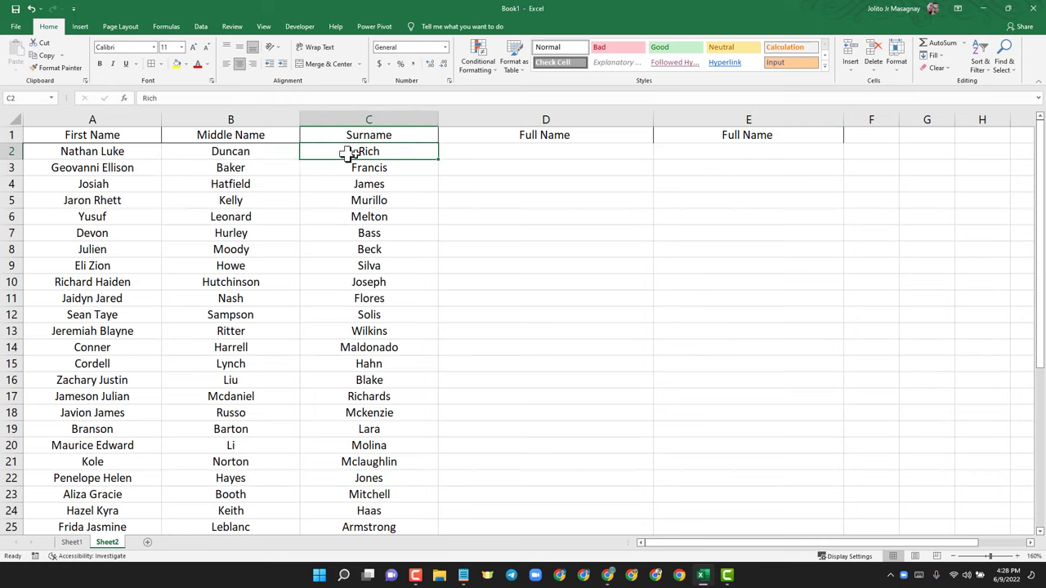
pyautogui.click(490, 151)
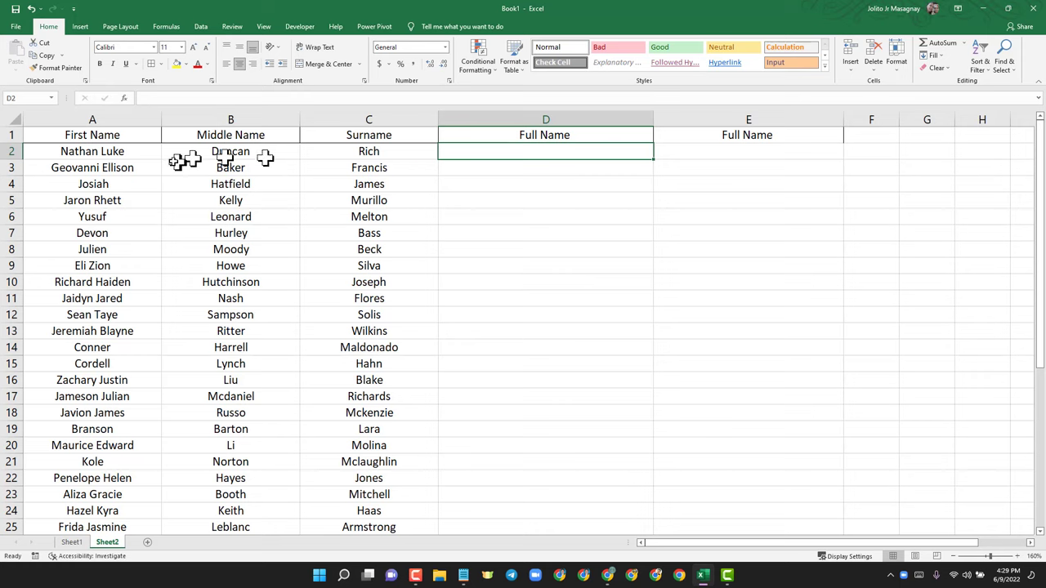
pyautogui.click(136, 150)
pyautogui.moveTo(136, 150); pyautogui.dragTo(353, 150)
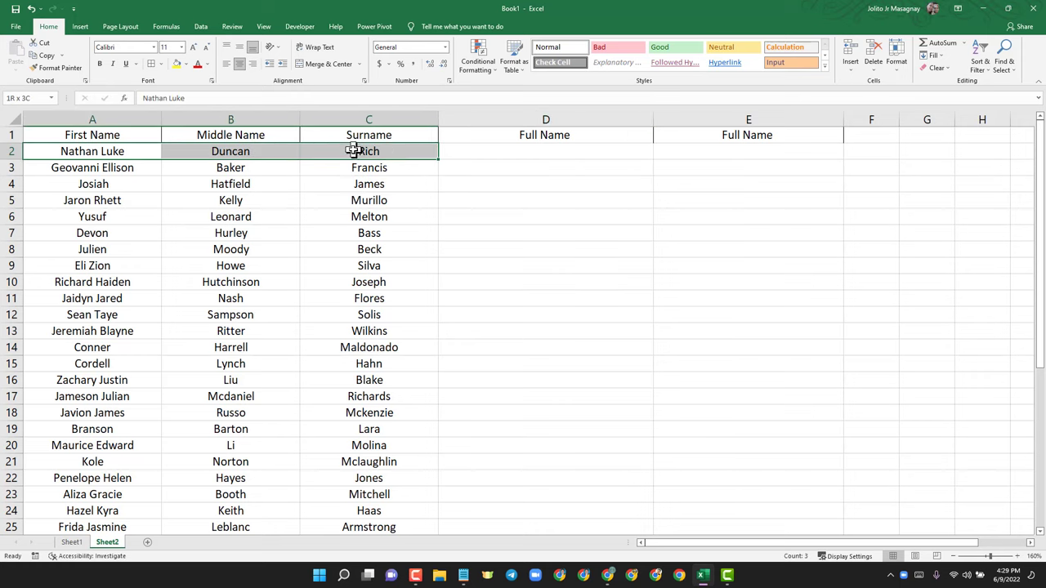
pyautogui.click(491, 152)
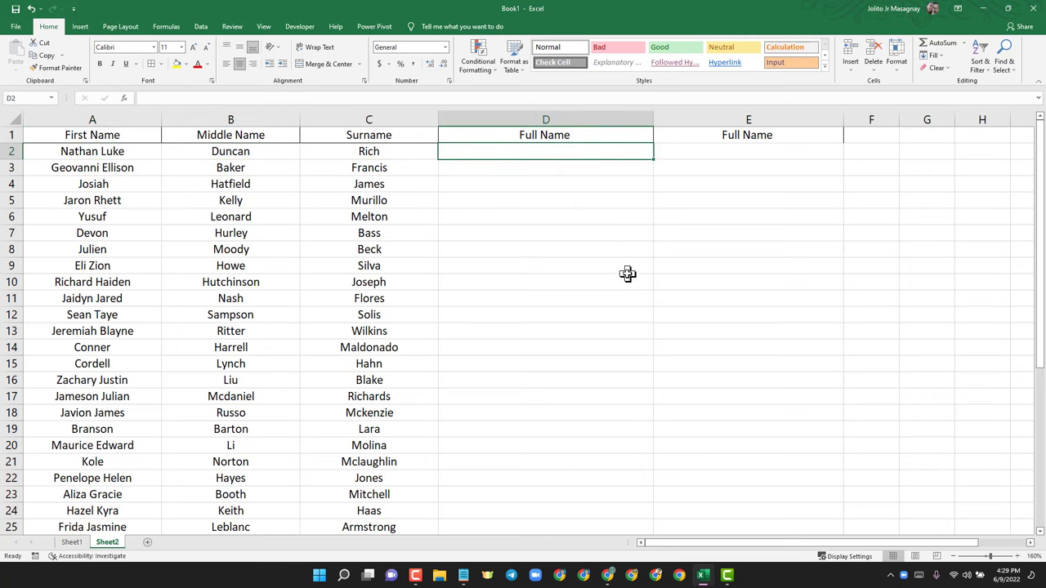
# Type the example full name (First Middle Surname) in D2 and Flash Fill it down column D
pyautogui.write('Nathan')
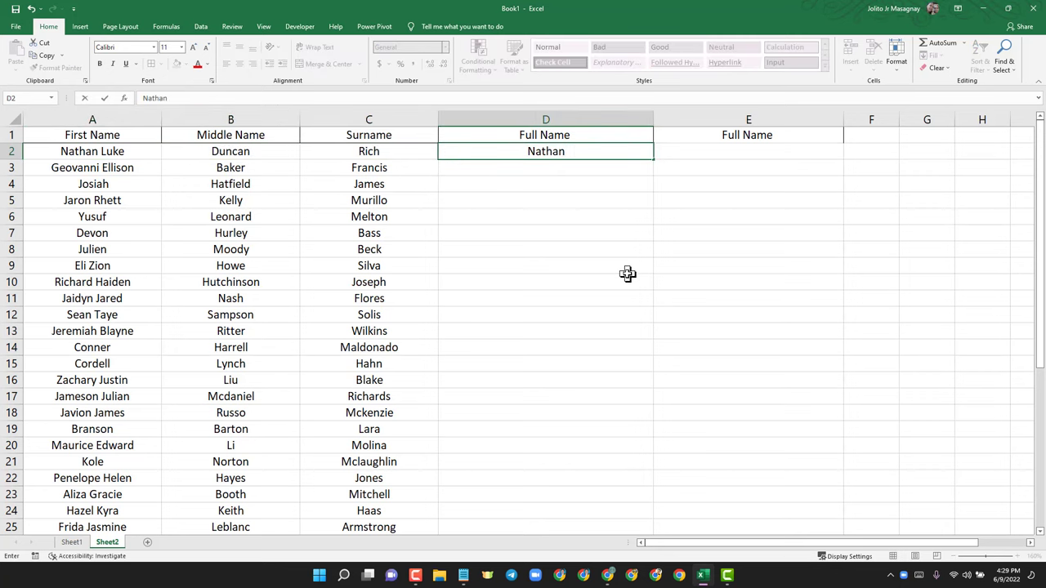
pyautogui.write(' L')
pyautogui.write('uke ')
pyautogui.write('Du')
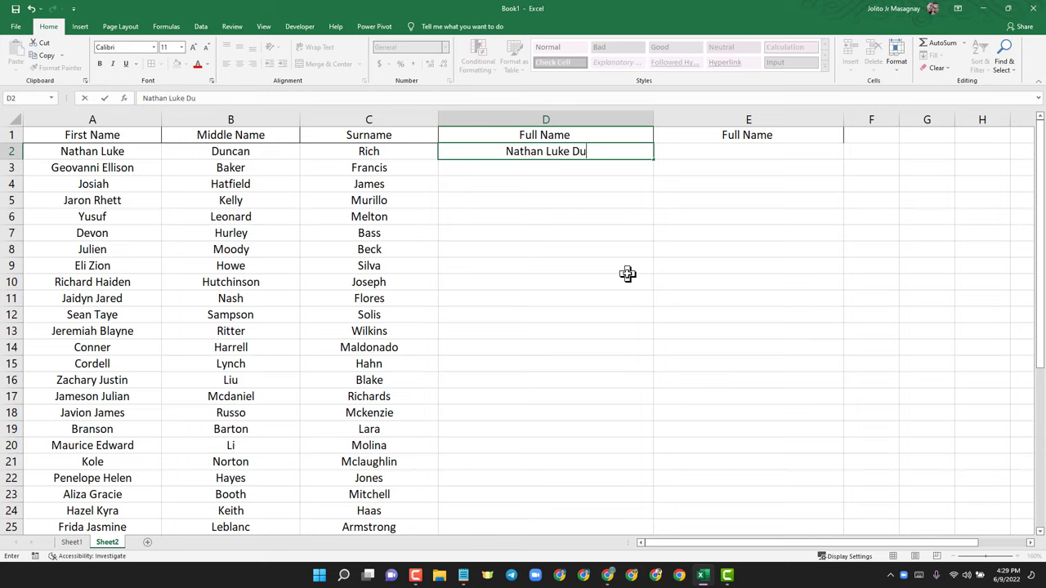
pyautogui.write('ncan')
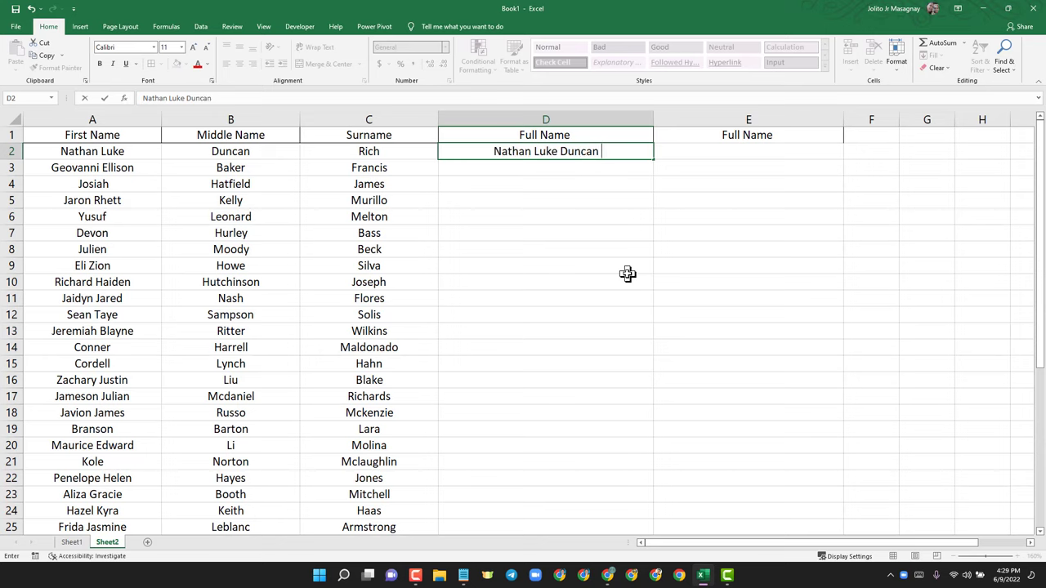
pyautogui.write(' Rich')
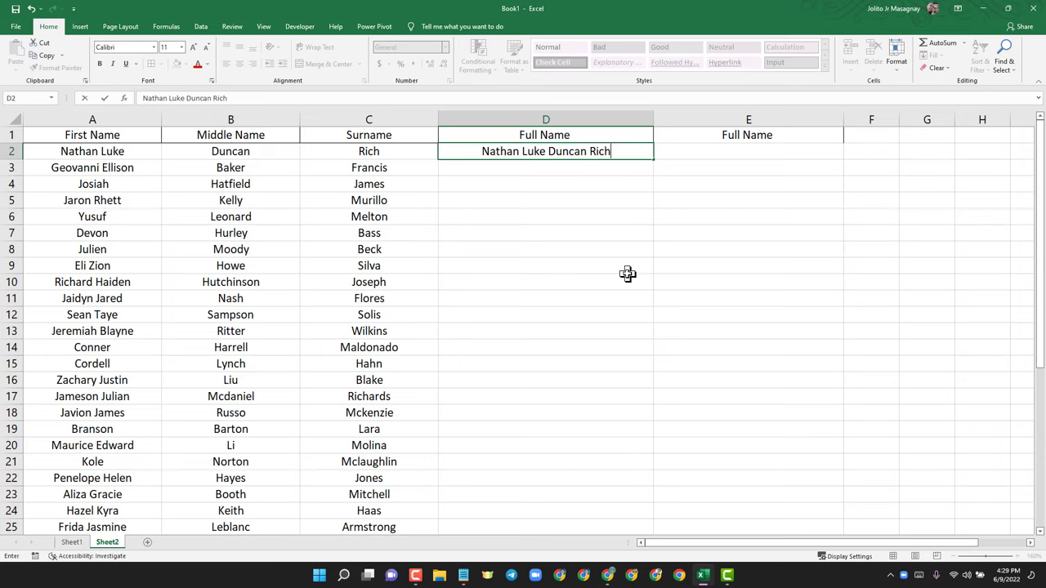
pyautogui.click(627, 272)
pyautogui.click(625, 166)
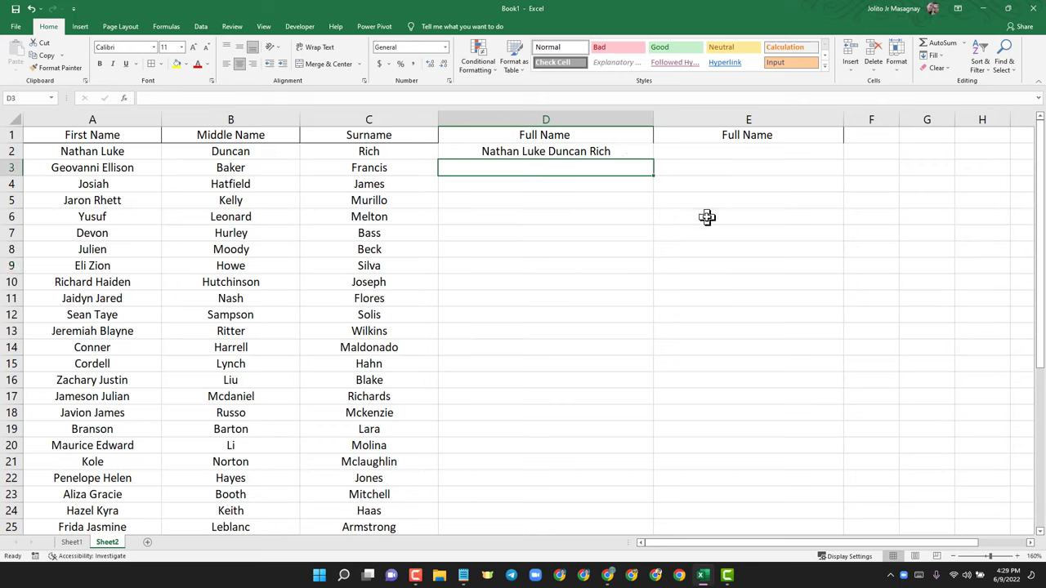
pyautogui.hotkey('ctrl', 'e')
pyautogui.scroll(-6, 563, 384)
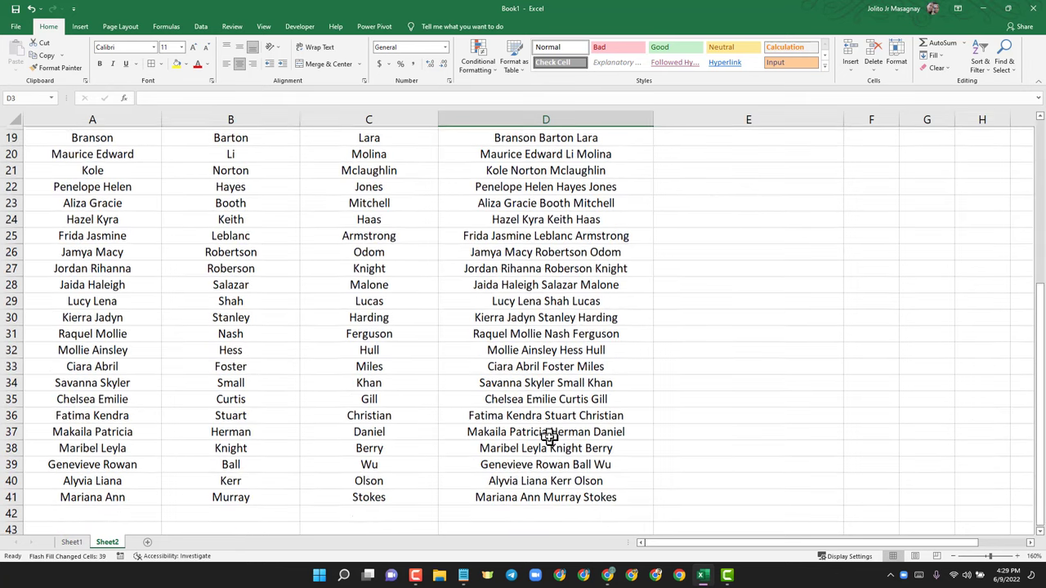
pyautogui.scroll(-1, 549, 433)
pyautogui.scroll(1, 542, 420)
pyautogui.scroll(6, 564, 245)
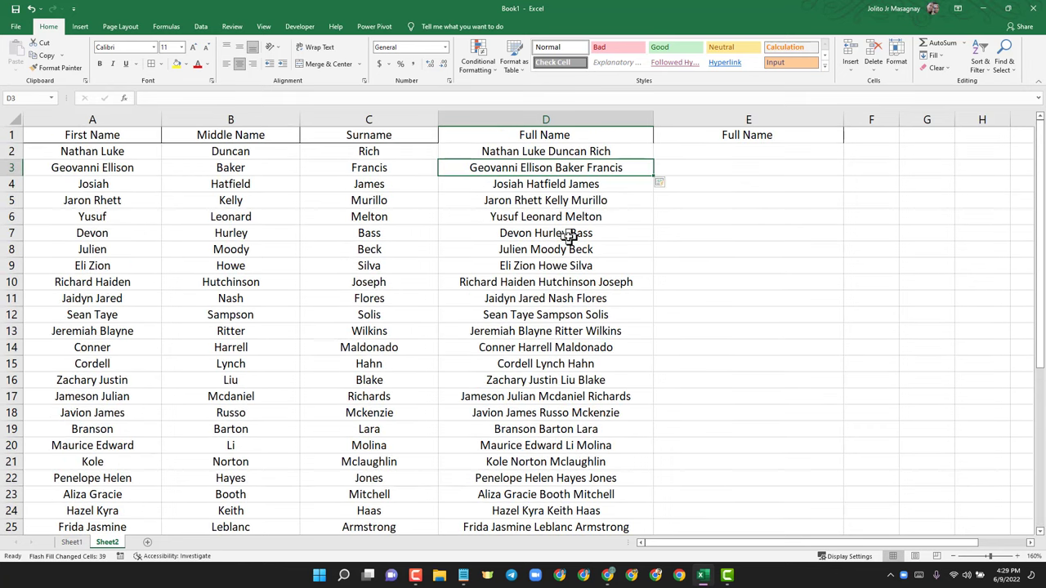
pyautogui.click(706, 152)
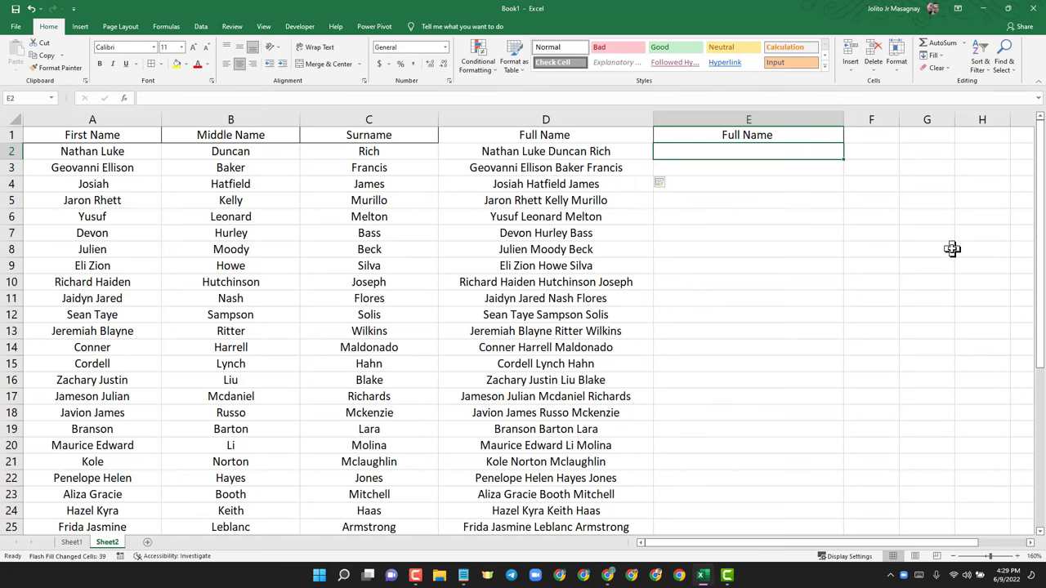
# Enter the sample name in E2 in 'Surname, First Middle' format
pyautogui.write('Rich')
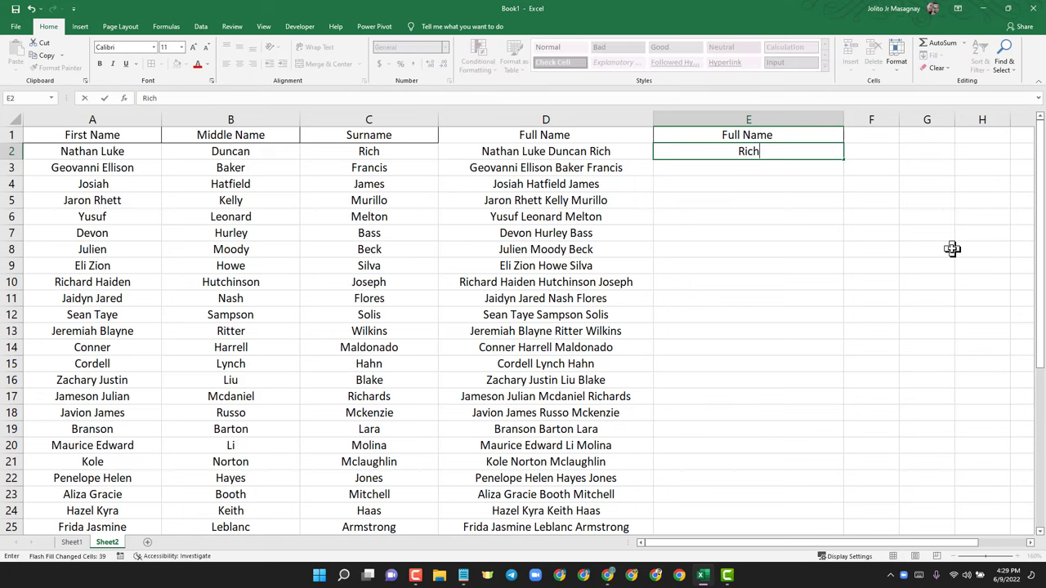
pyautogui.write(', ')
pyautogui.write('Na')
pyautogui.write('than')
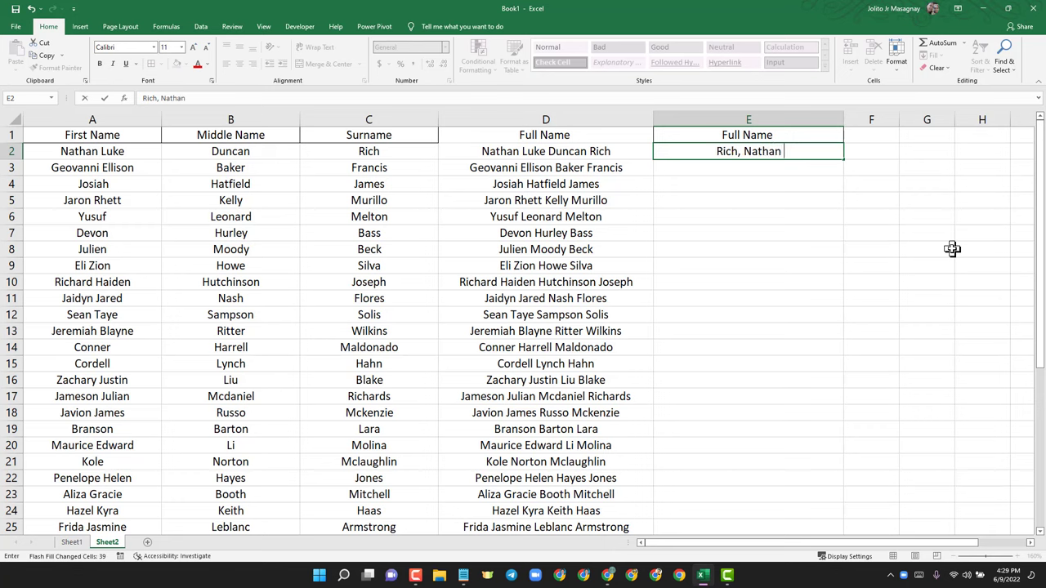
pyautogui.write(' Luke')
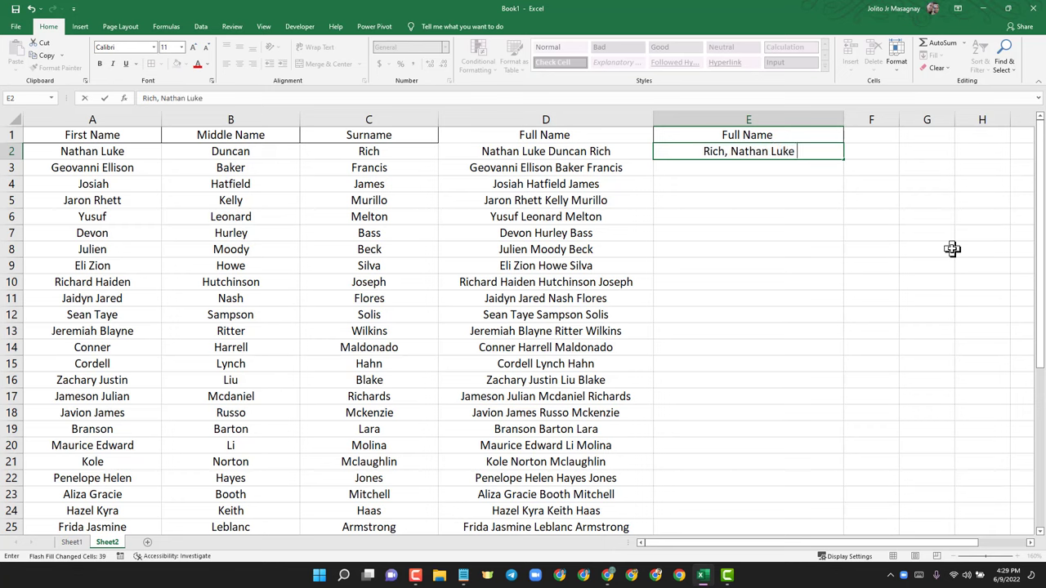
pyautogui.write(' D')
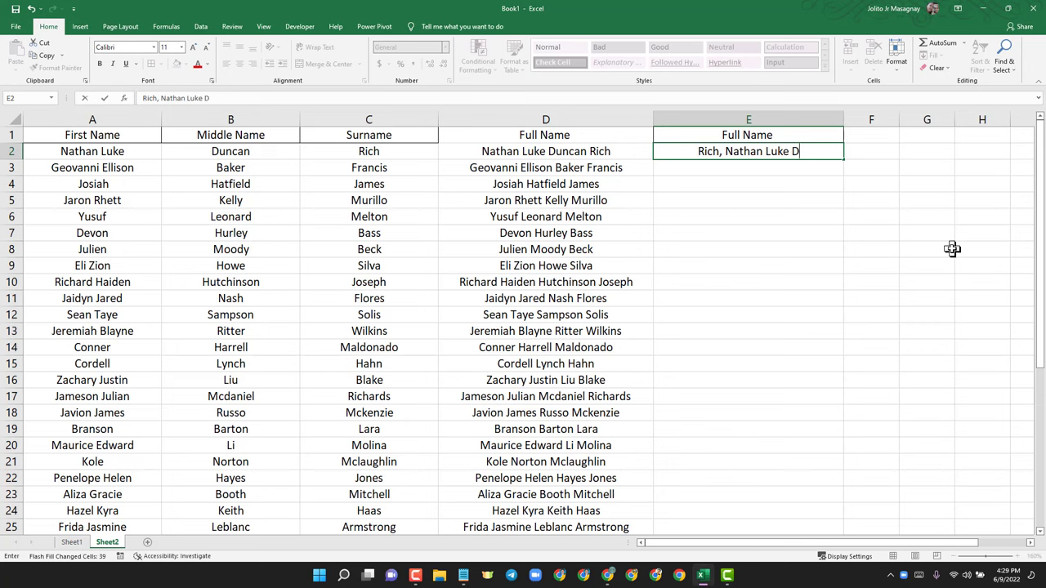
pyautogui.write('uncan')
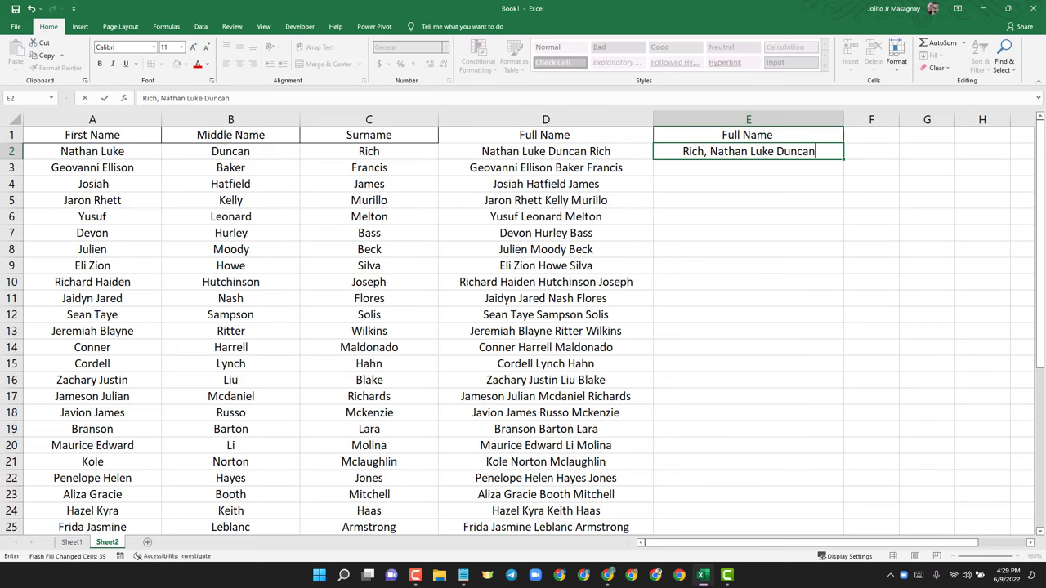
pyautogui.press('Return')
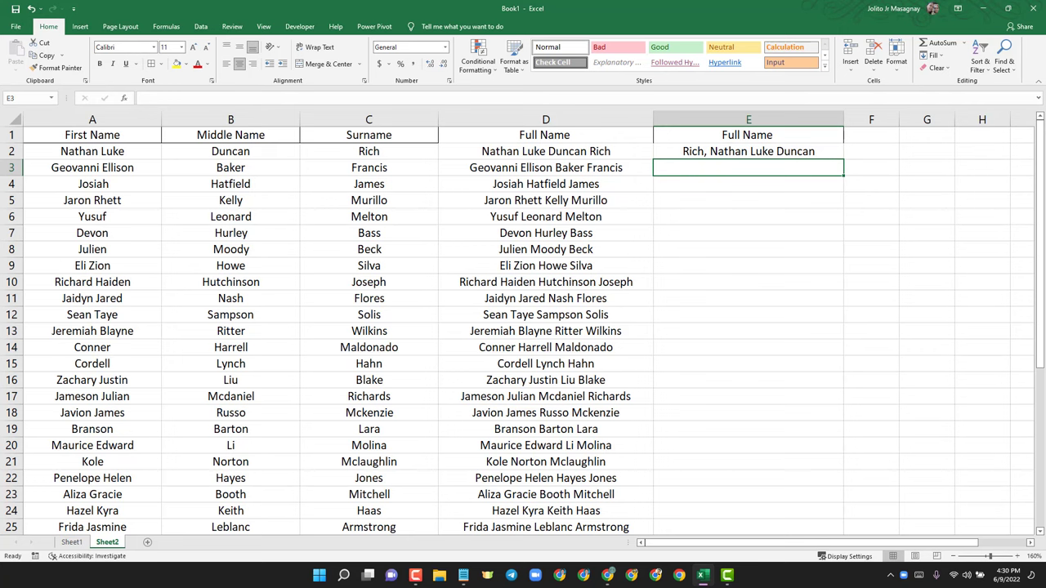
# Flash Fill column E with 'Surname, First Middle' names and scroll to verify them
pyautogui.hotkey('ctrl', 'e')
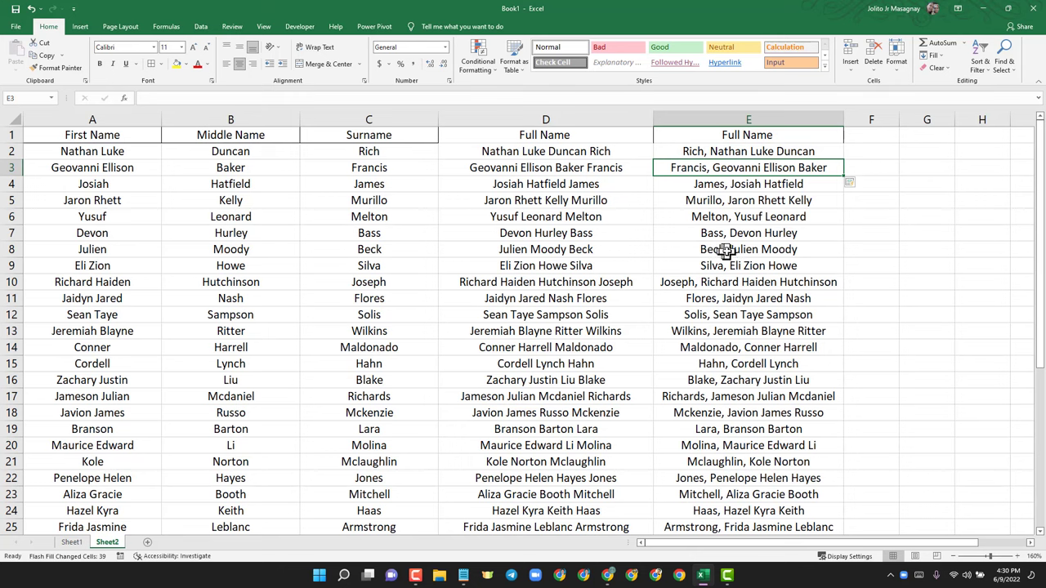
pyautogui.scroll(-1, 742, 467)
pyautogui.scroll(-2, 739, 478)
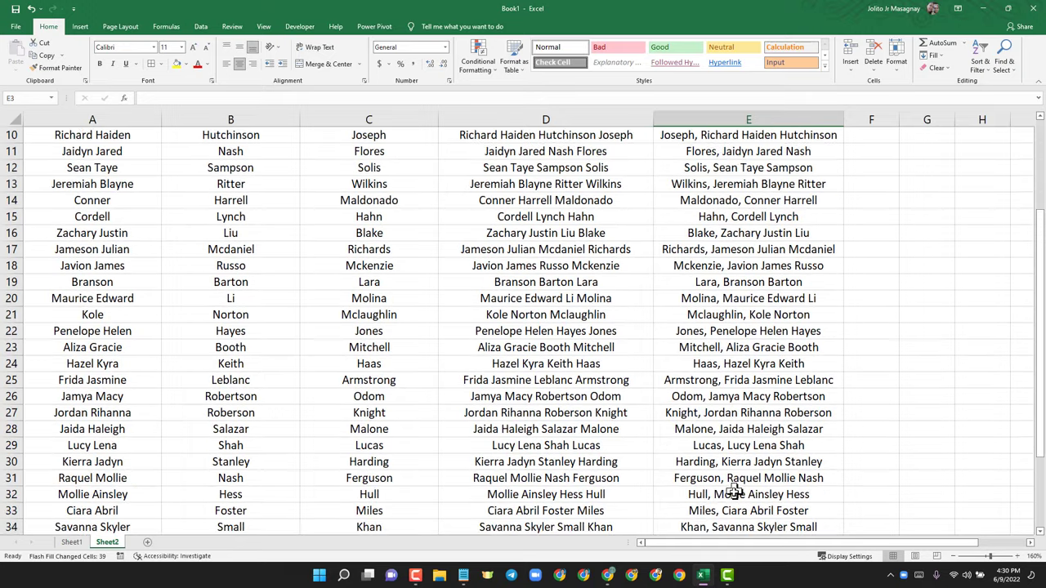
pyautogui.scroll(-1, 735, 490)
pyautogui.scroll(-3, 736, 493)
pyautogui.scroll(3, 741, 457)
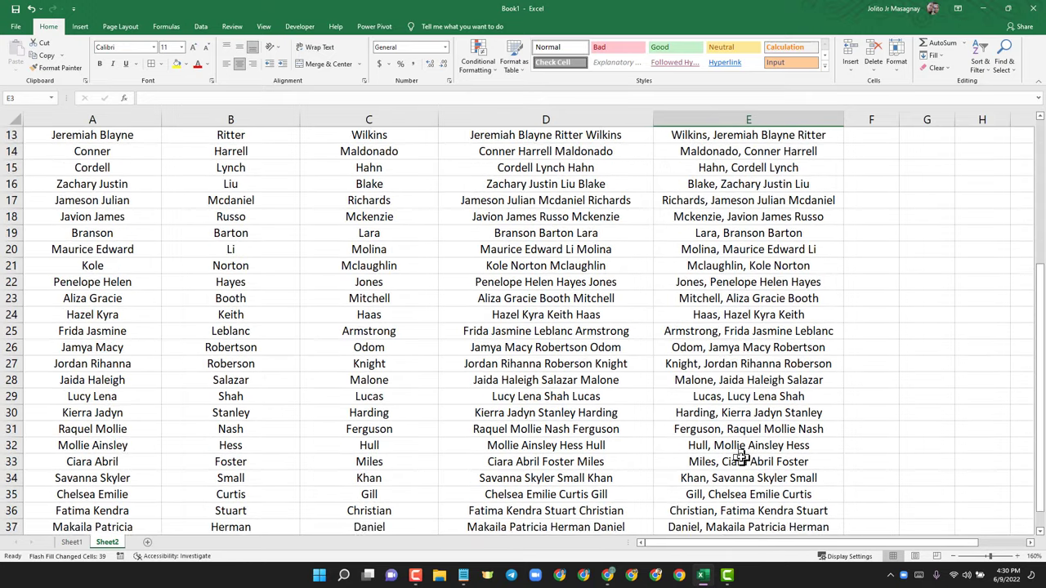
pyautogui.scroll(4, 740, 451)
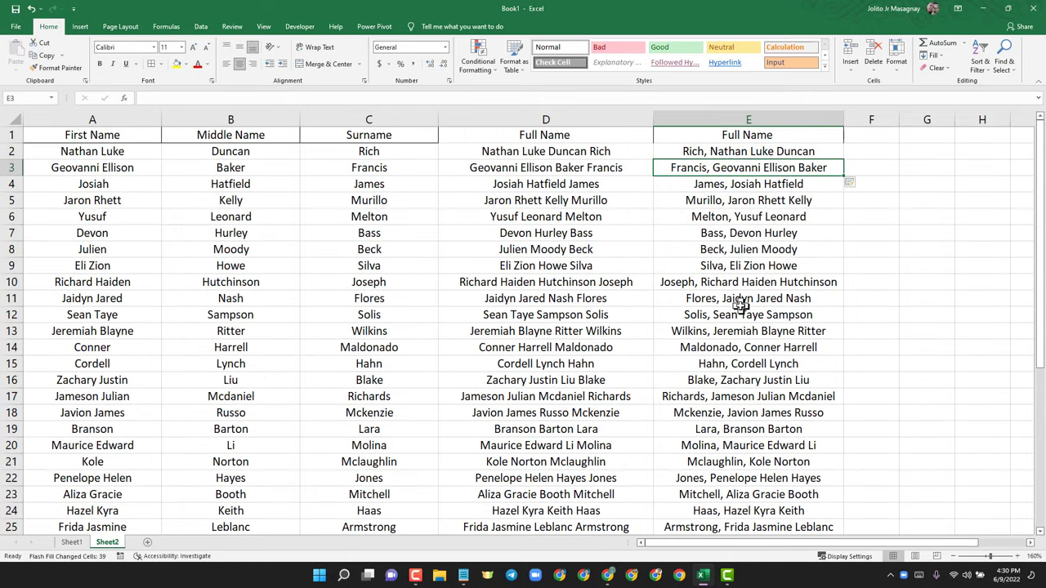